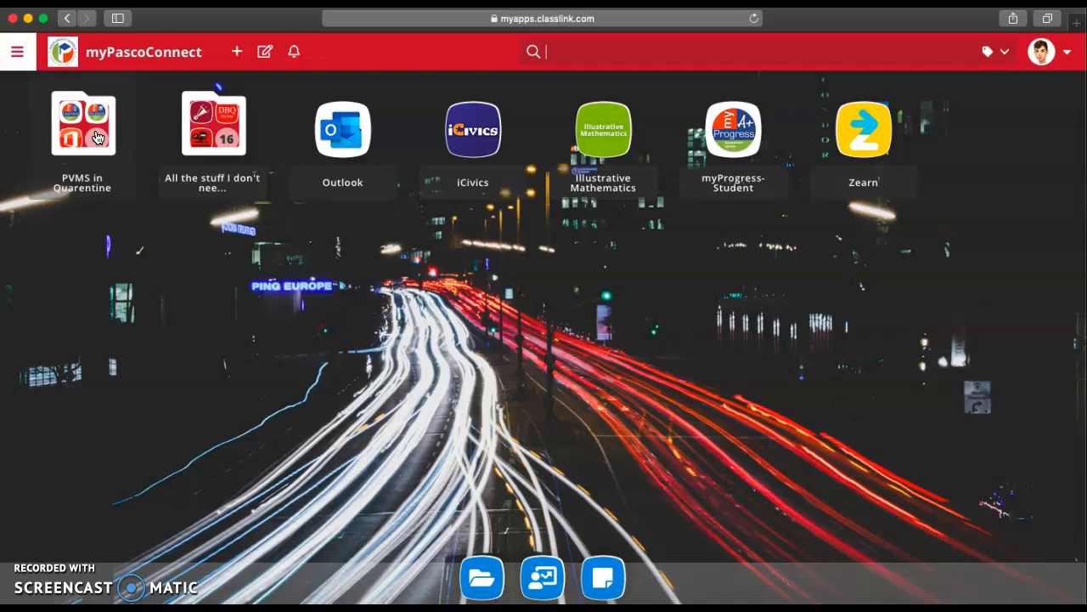
Step: Open the 'PVMS in Quarentine' app folder on the myPascoConnect home page
left_click(98, 137)
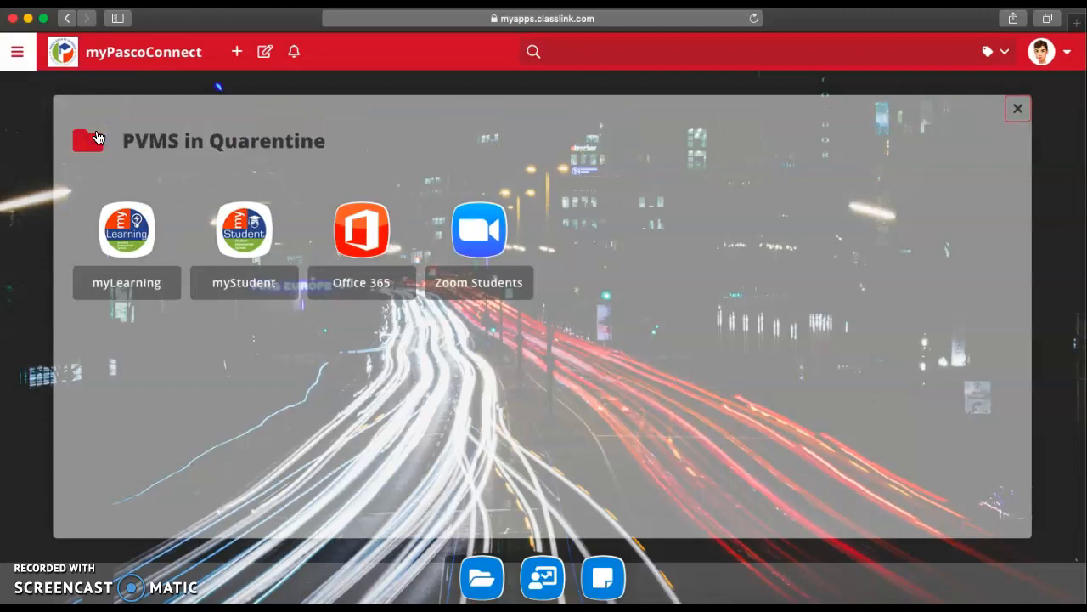
Step: Launch the myLearning app from the PVMS in Quarentine folder
left_click(119, 239)
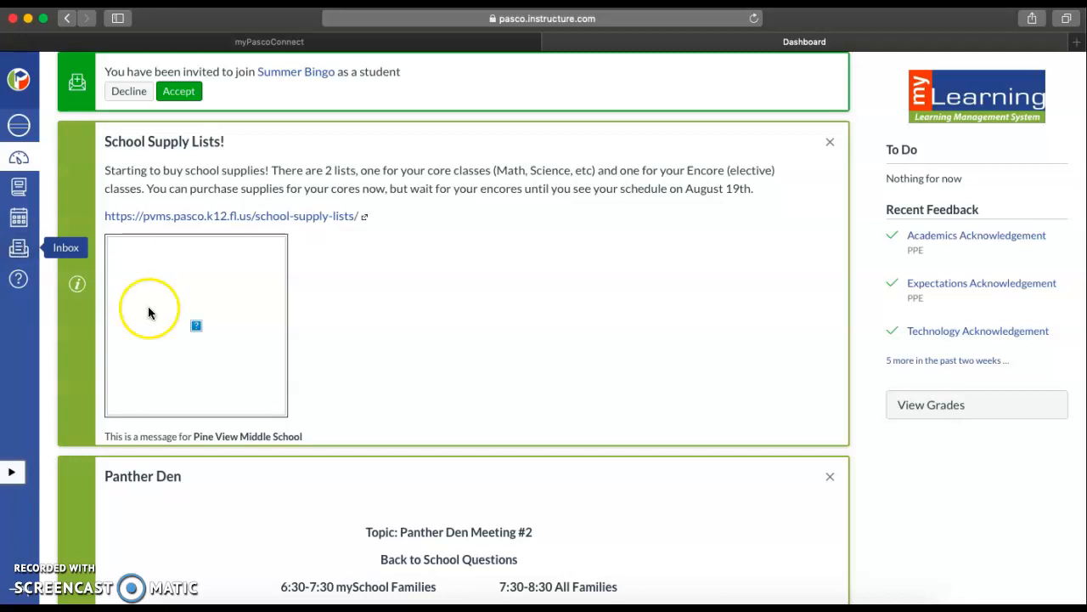
Step: Browse the Canvas dashboard and enrolled courses list, then return to the myPascoConnect tab
scroll(229, 378, "down", 5)
scroll(229, 371, "down", 4)
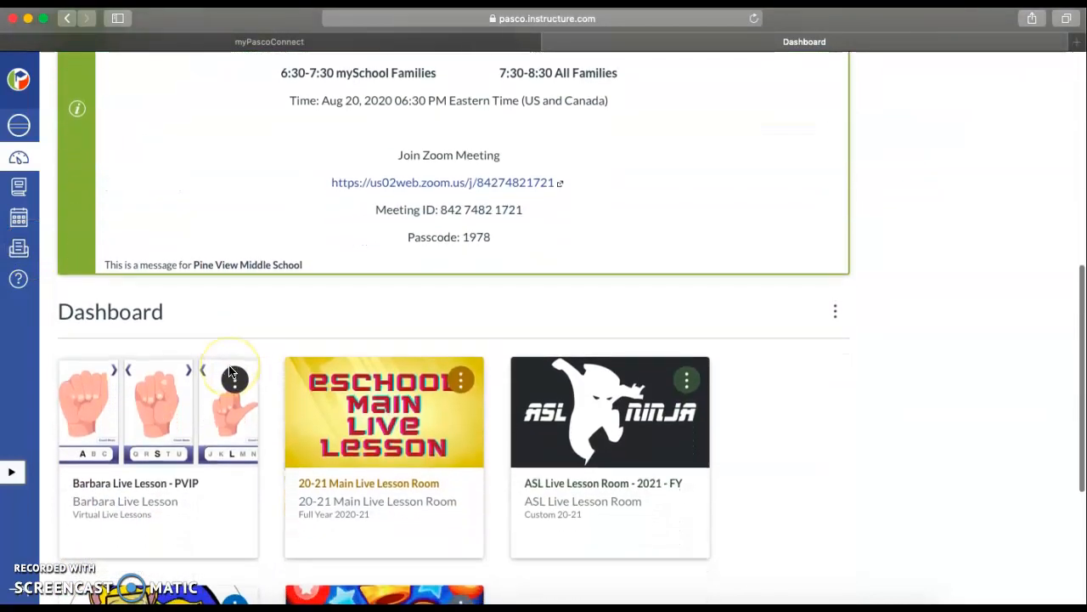
scroll(229, 371, "up", 15)
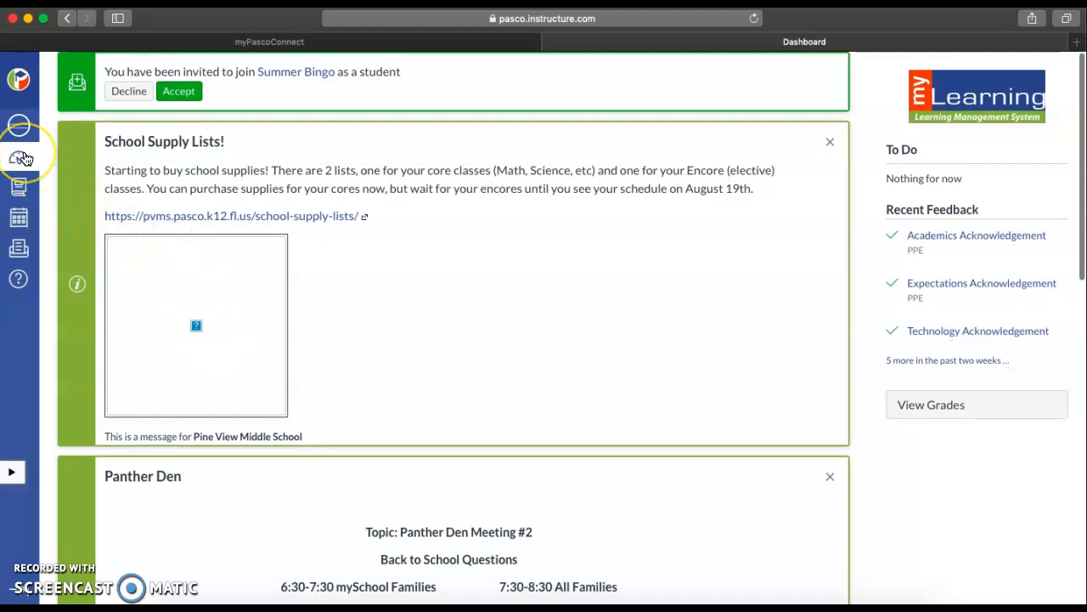
left_click(22, 186)
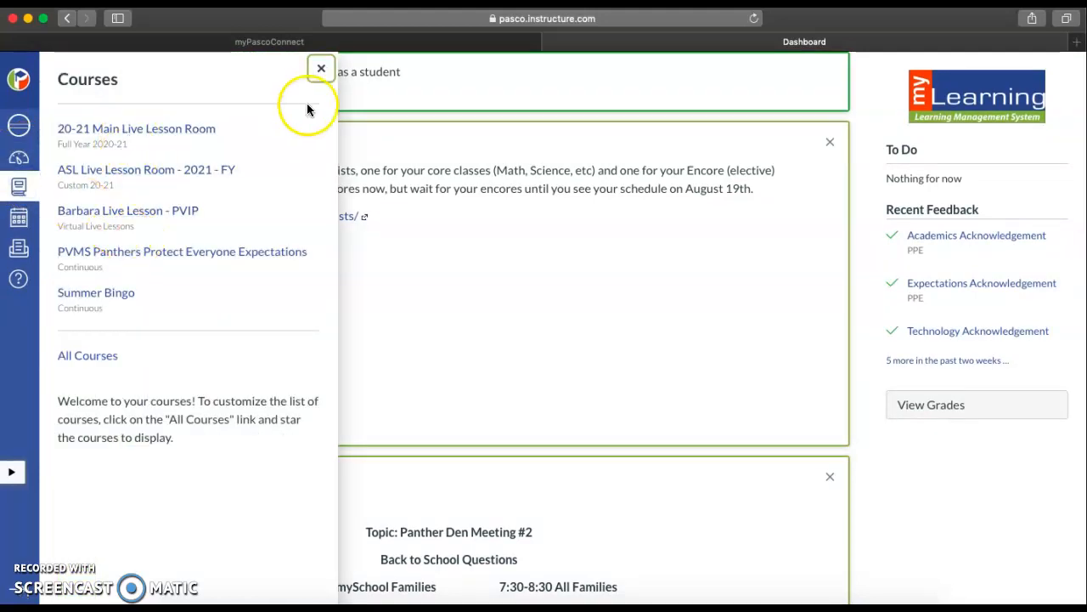
left_click(321, 68)
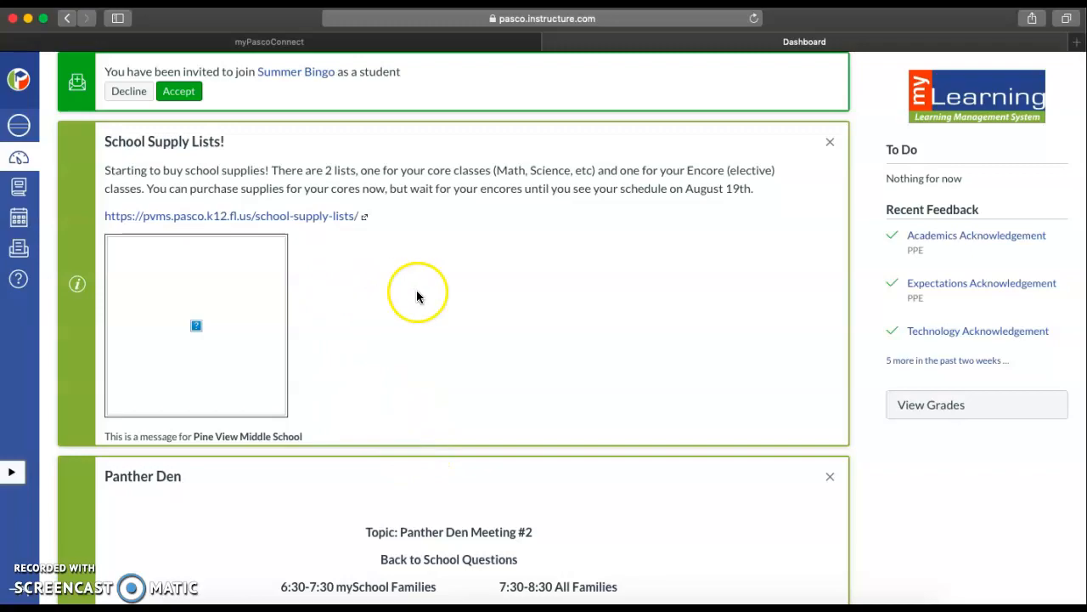
left_click(370, 40)
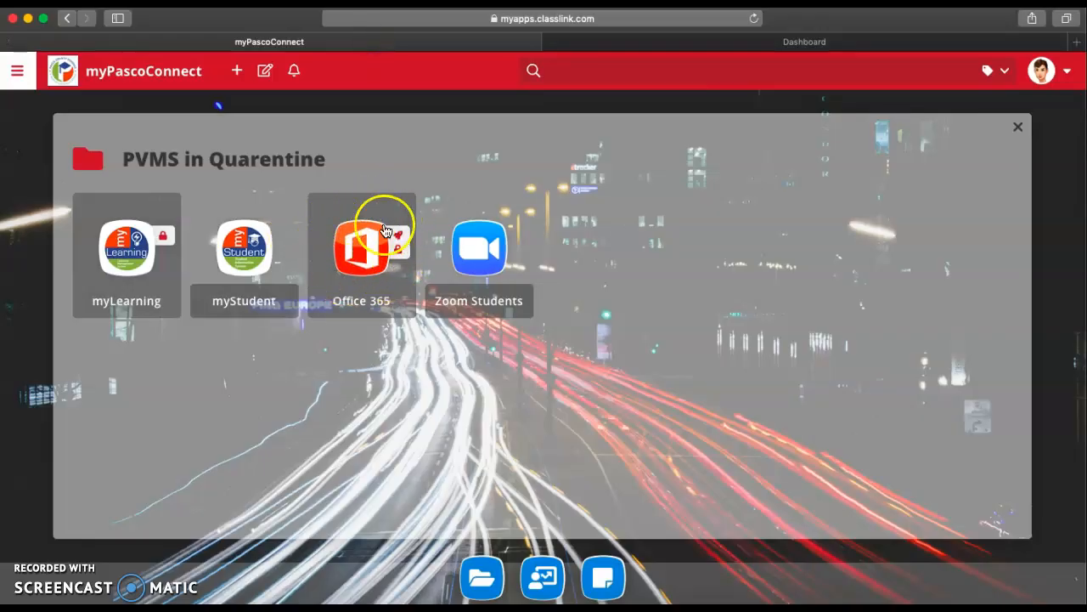
Step: Launch Office 365 and bring up the Word document holding the Zoom meeting details
left_click(368, 249)
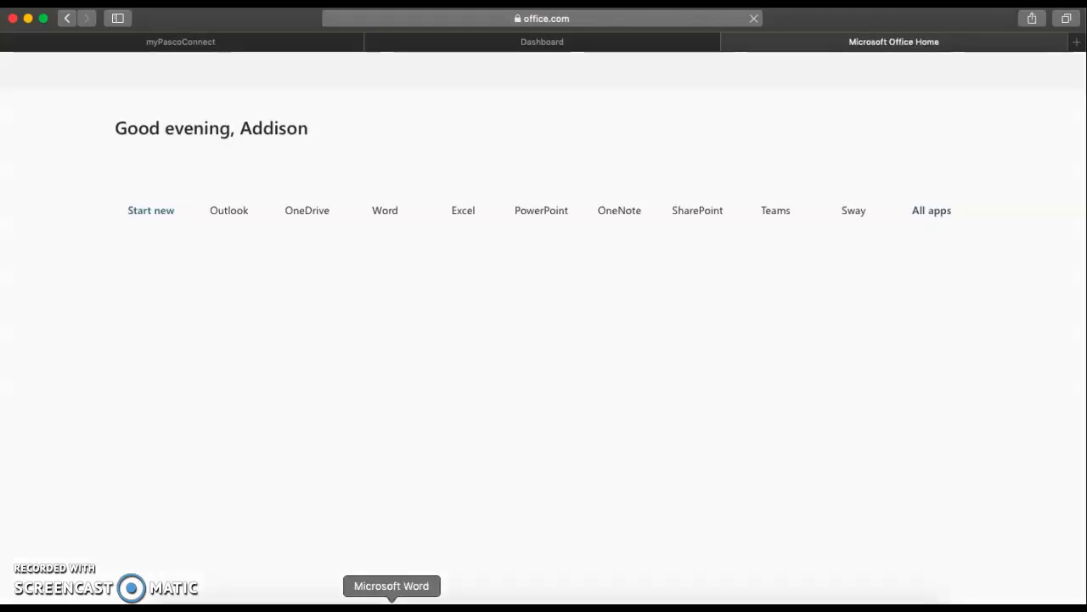
left_click(392, 606)
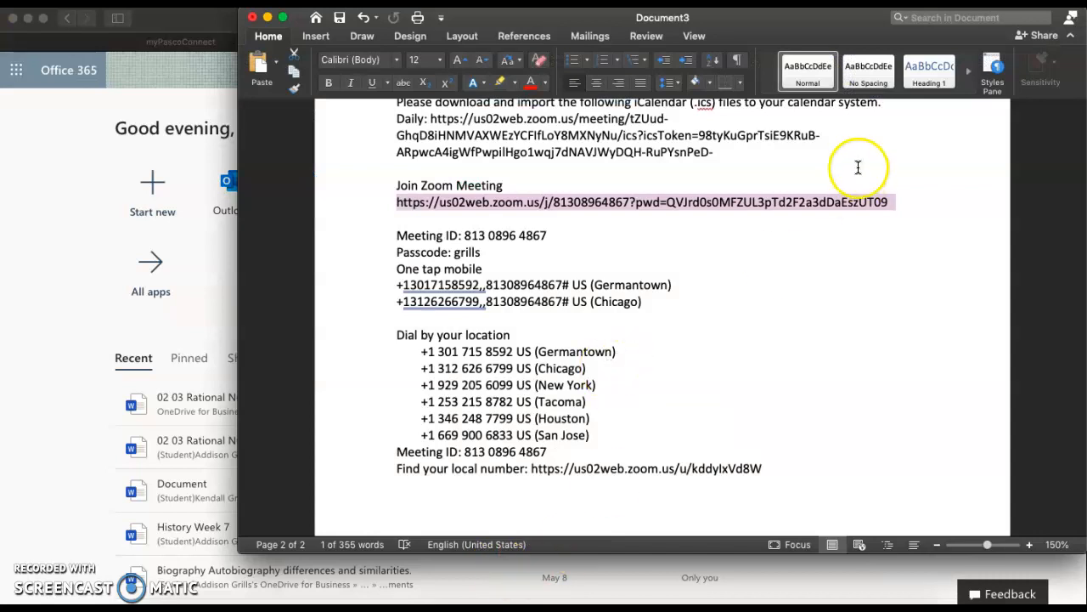
Step: Copy the Join Zoom Meeting link from the Word document and return to Office 365
left_click(851, 235)
left_click_drag(895, 201, 392, 205)
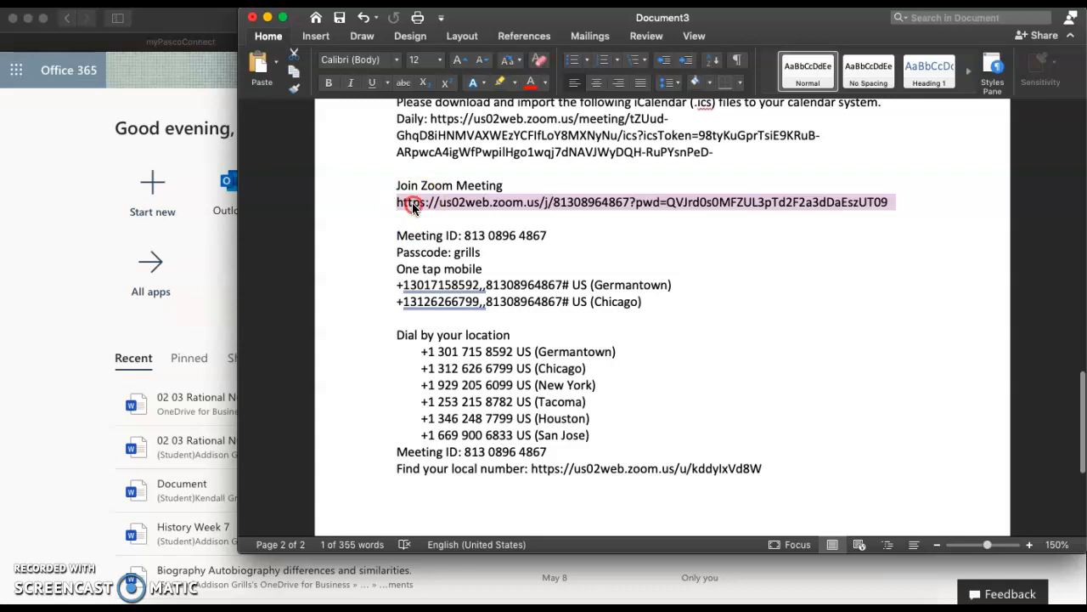
right_click(412, 207)
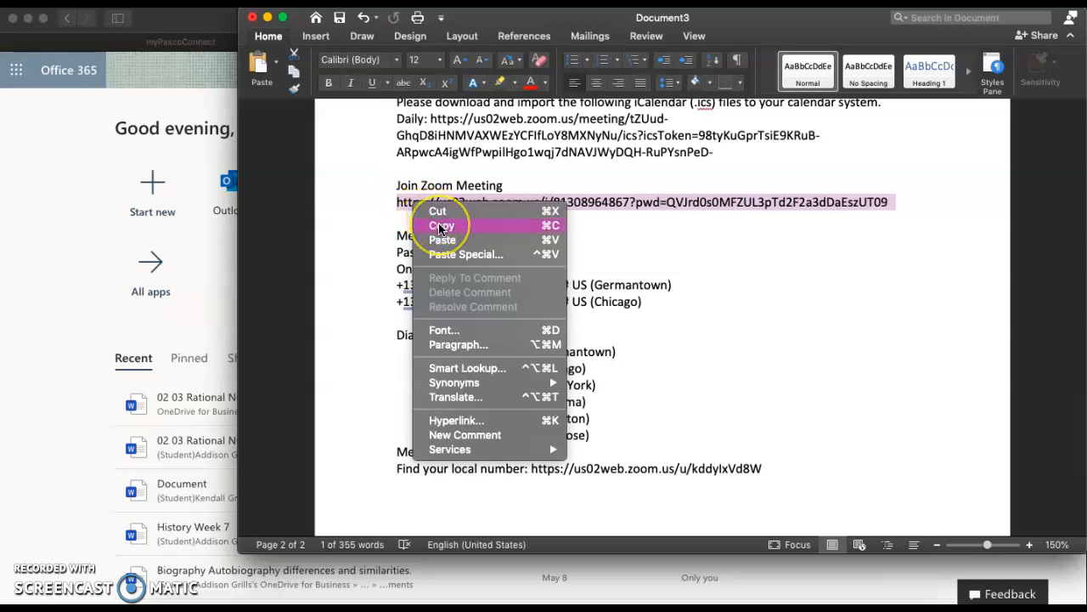
left_click(439, 226)
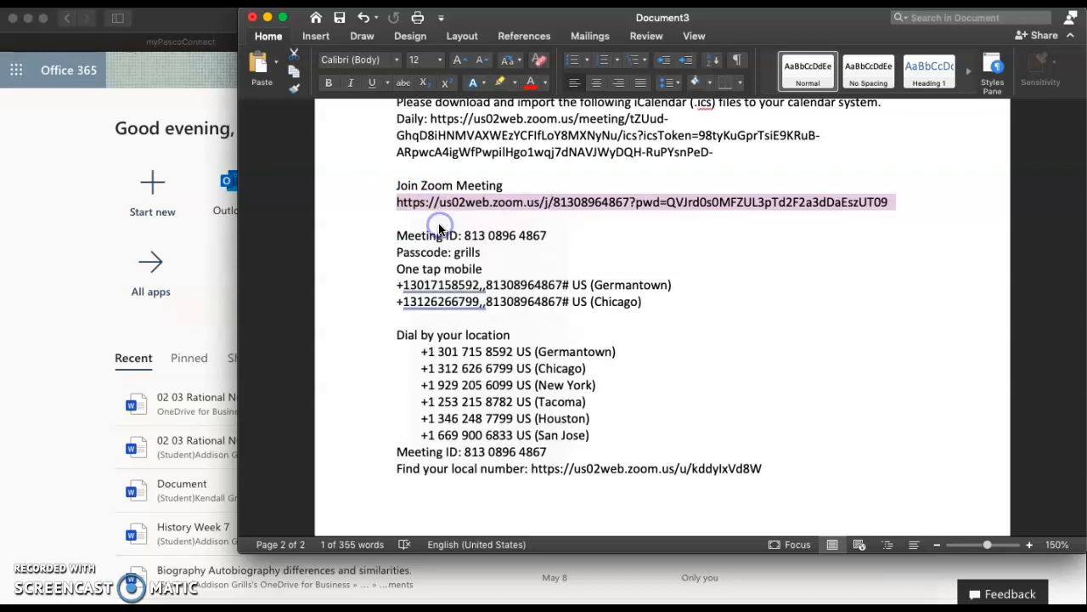
left_click(69, 231)
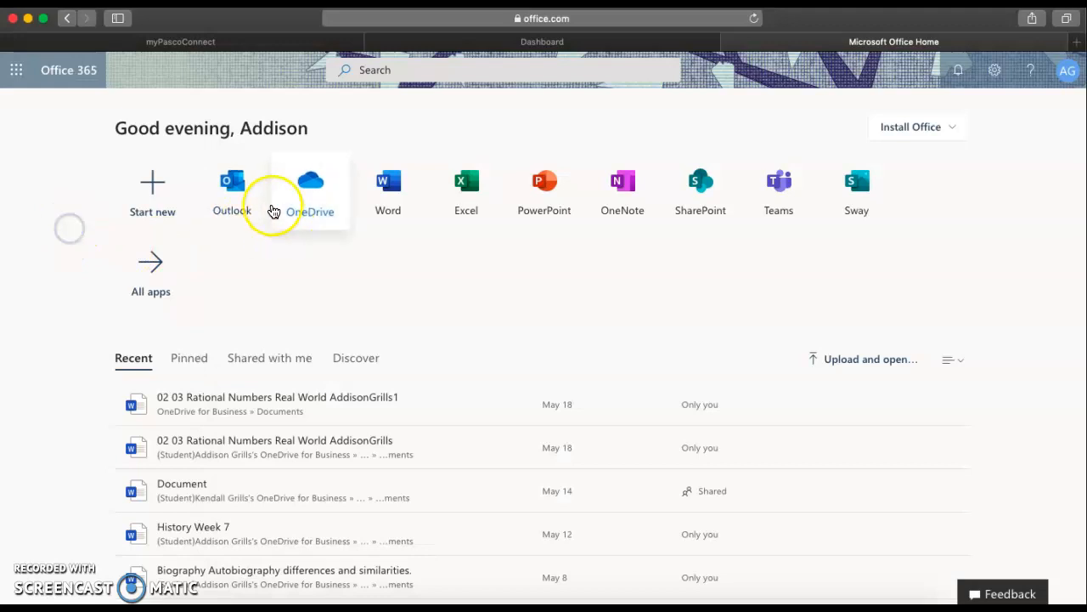
Step: Open Outlook, dismiss the feedback survey, and switch to the August 2020 calendar
left_click(236, 190)
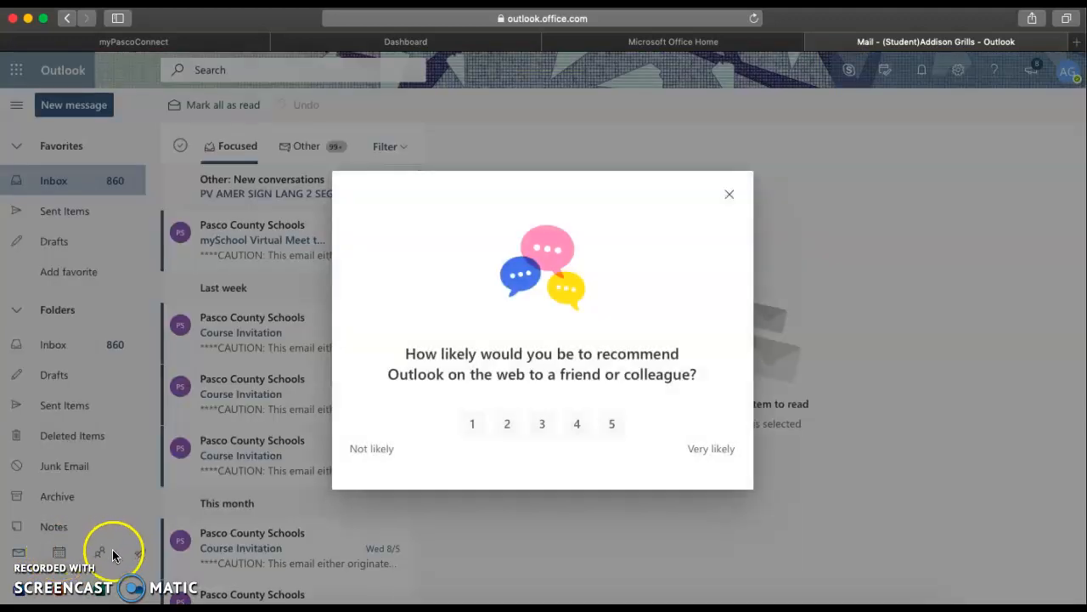
left_click(731, 194)
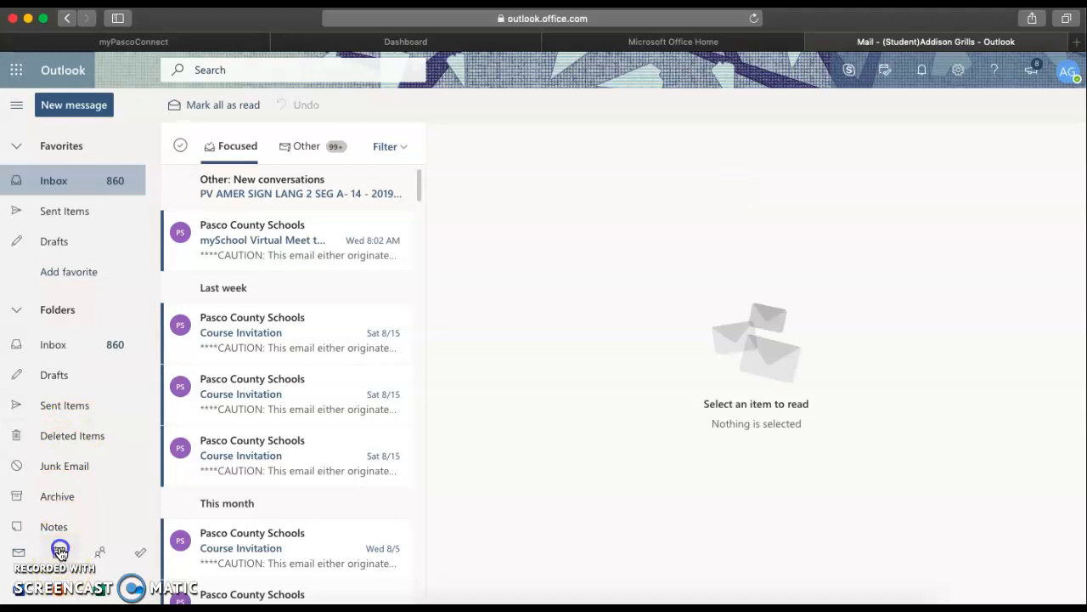
left_click(59, 553)
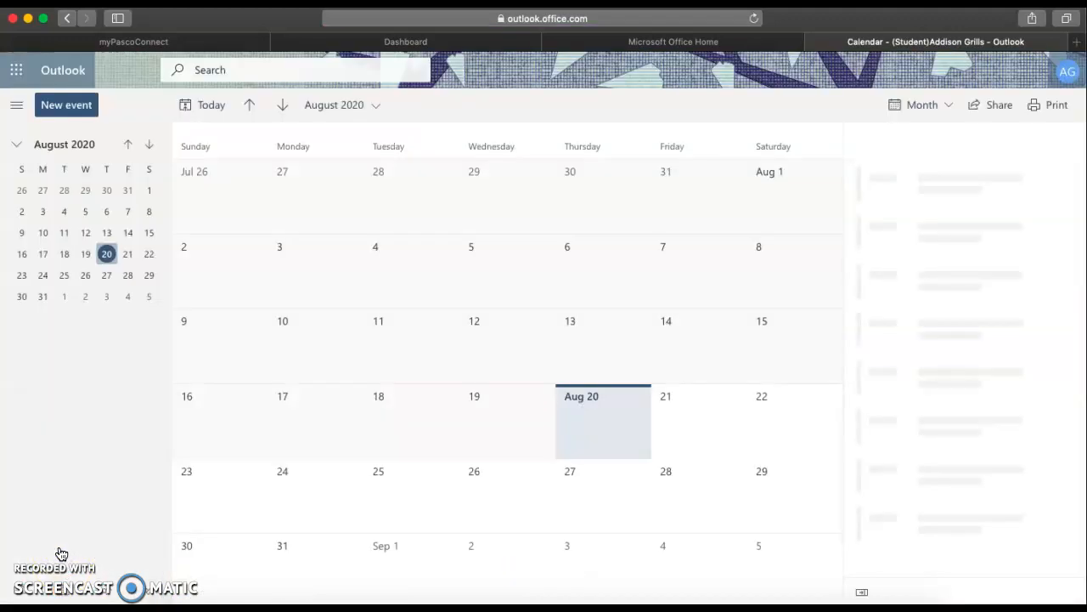
Step: Create a '3rd Period Math' event on Monday, Aug 24 with the Zoom link as location
double_click(299, 513)
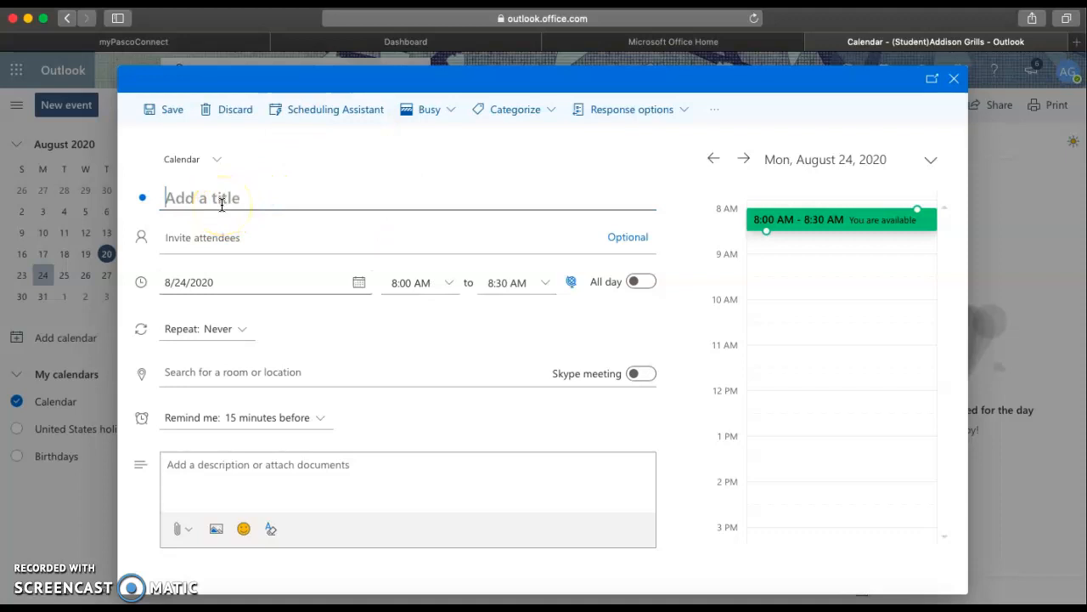
type("3rd Period Math")
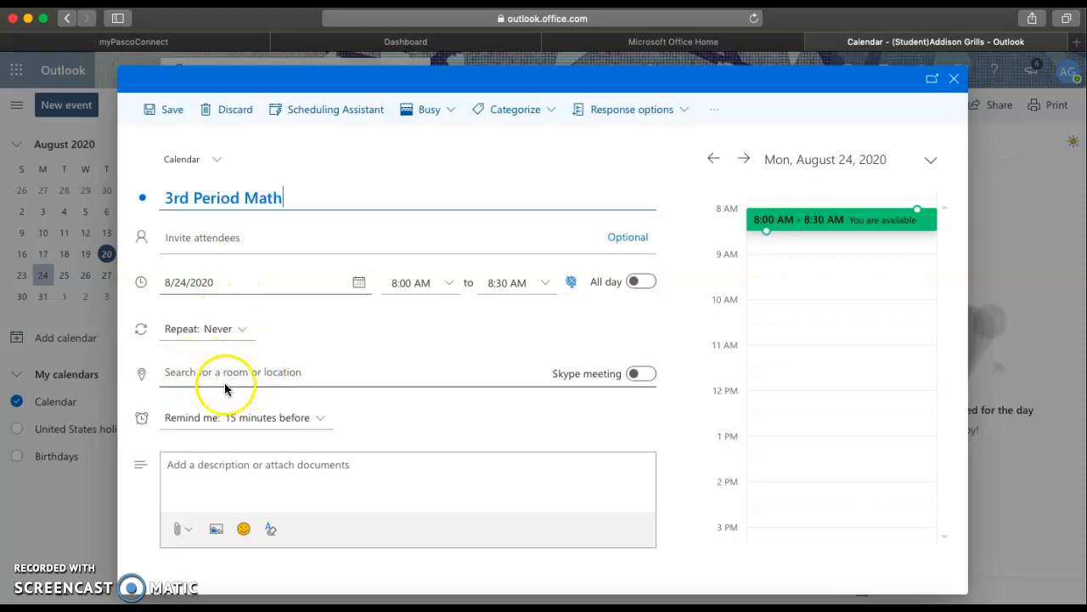
left_click(165, 377)
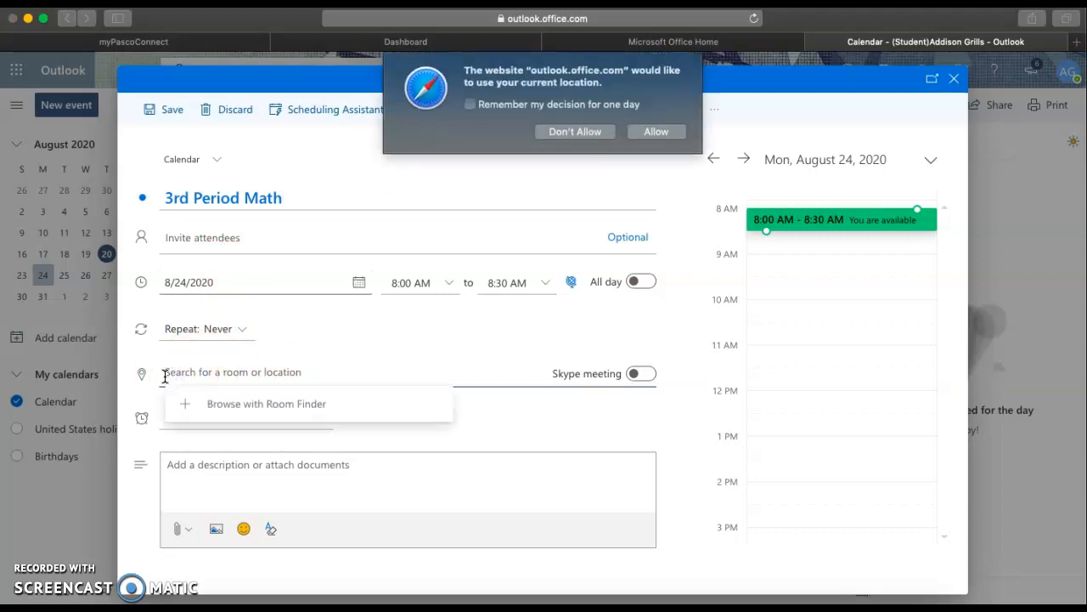
left_click(578, 131)
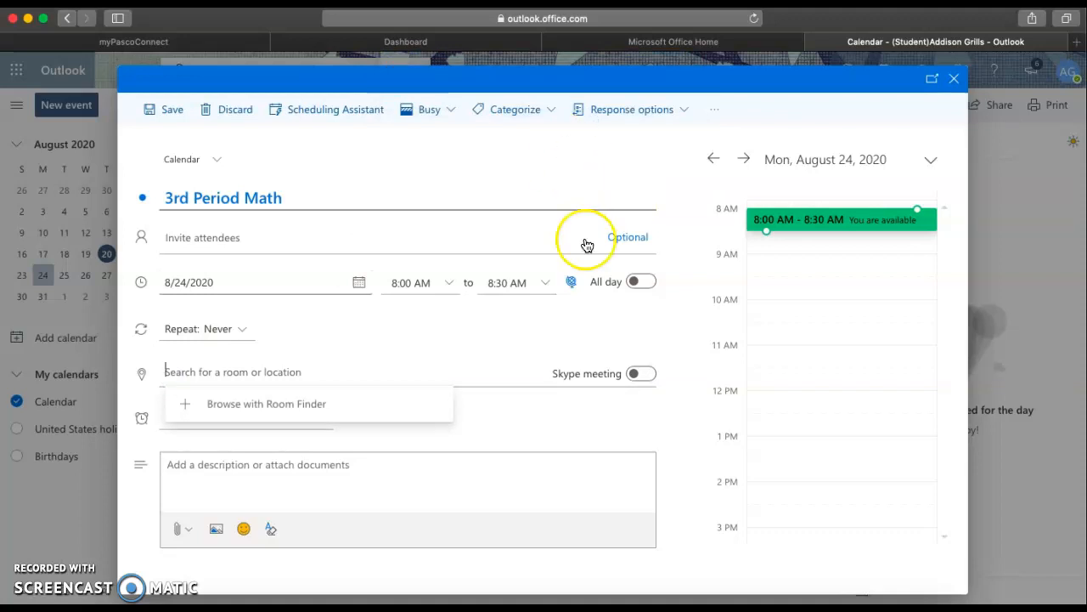
right_click(291, 374)
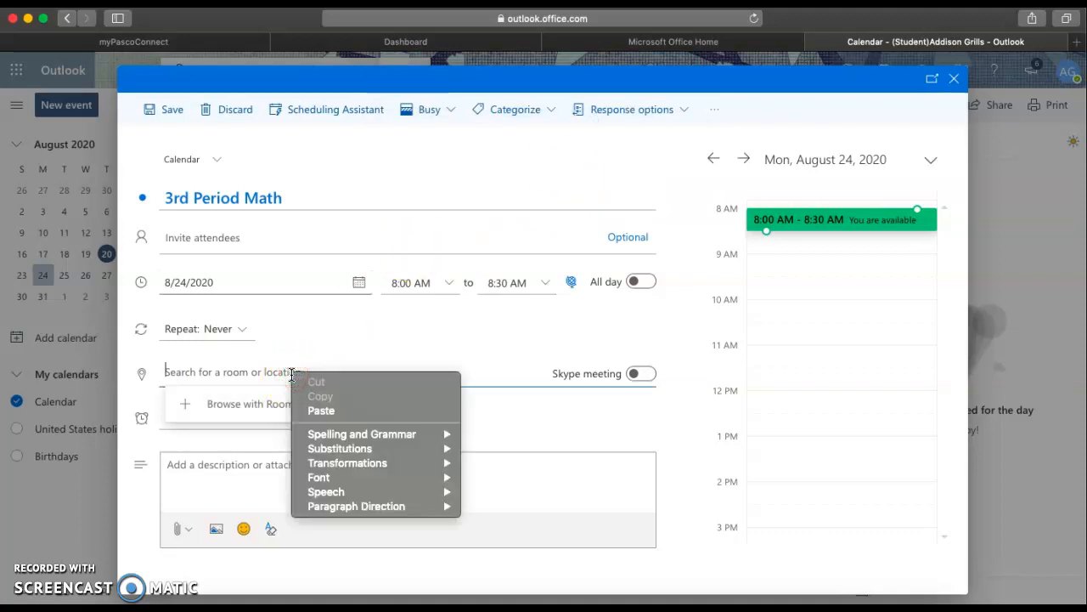
left_click(319, 411)
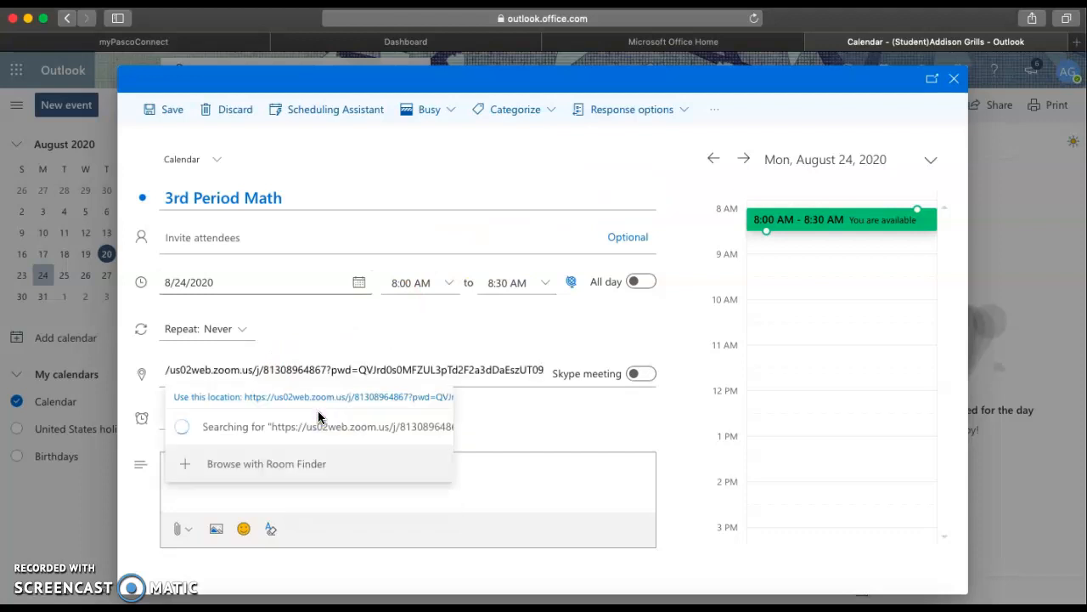
left_click(481, 424)
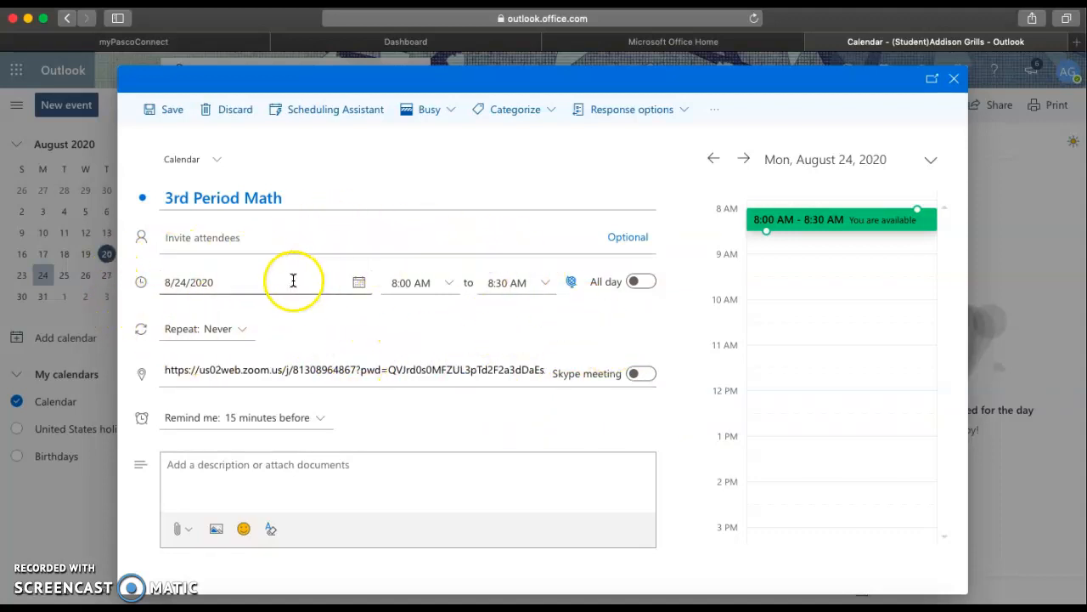
Step: Make the event repeat on weekdays only, Monday through Friday
left_click(244, 331)
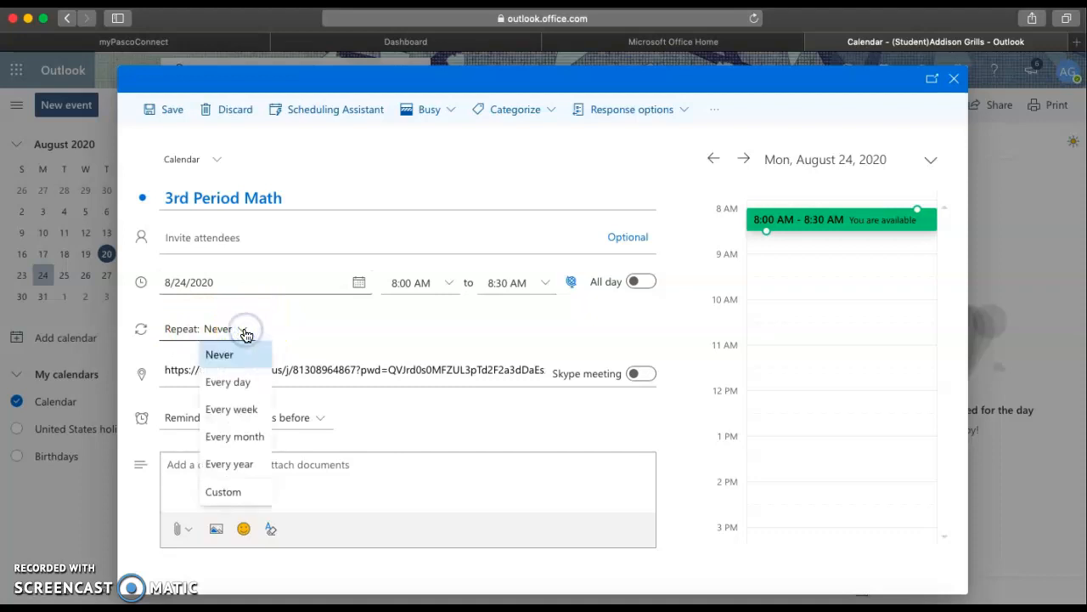
left_click(230, 384)
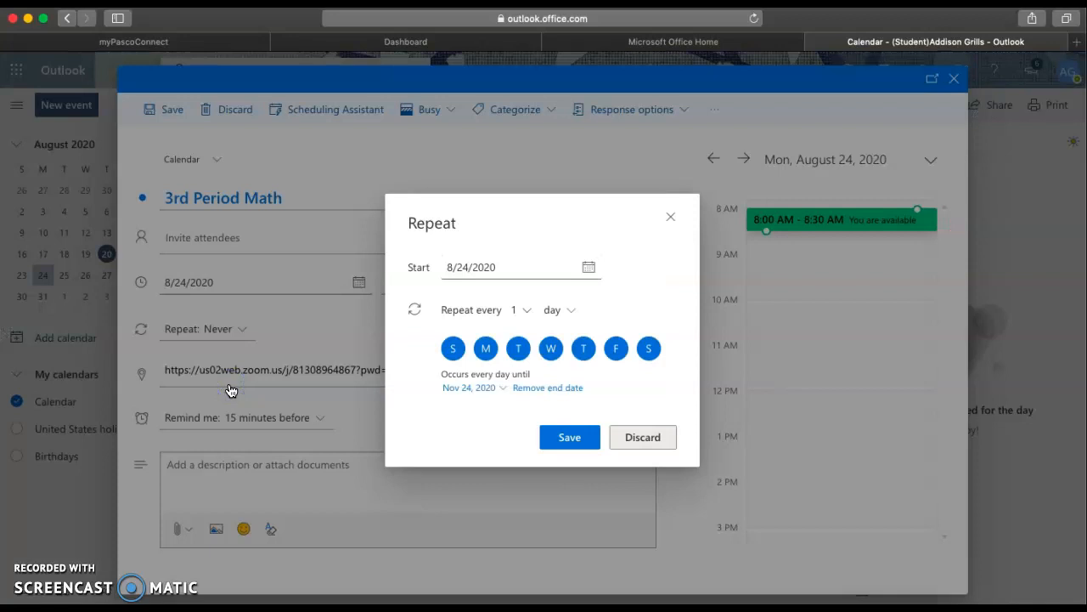
left_click(453, 349)
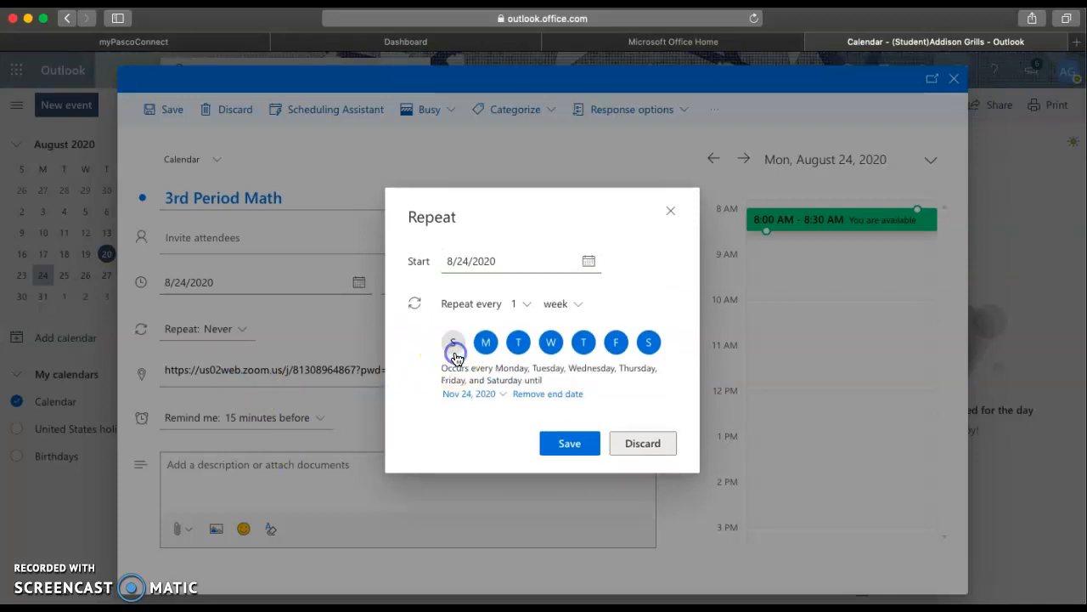
left_click(649, 343)
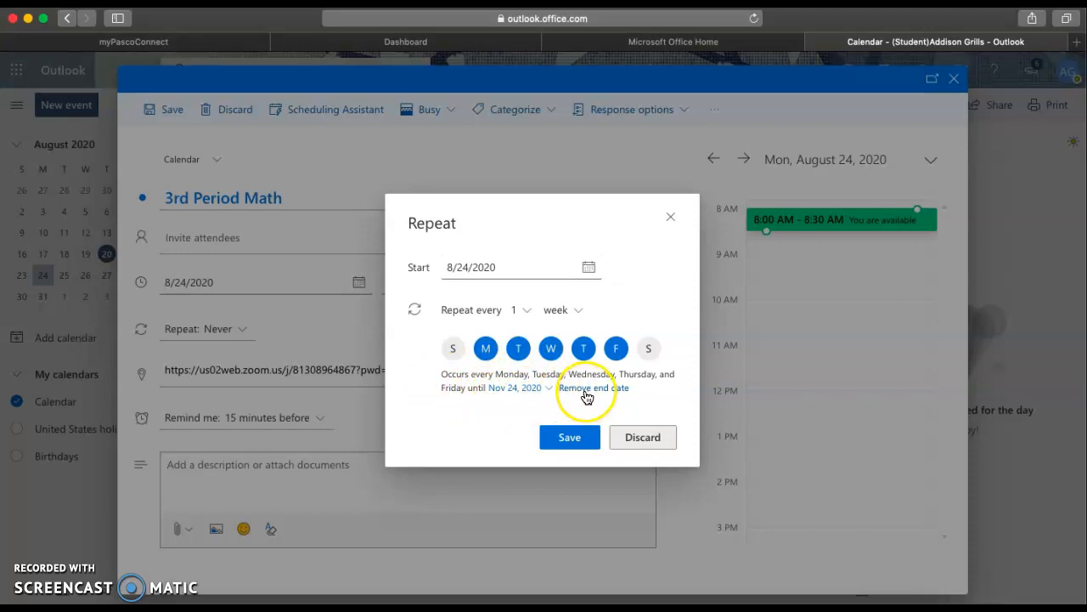
Step: End the recurrence on December 18, 2020, save it, and bring up the bell schedule document
left_click(552, 387)
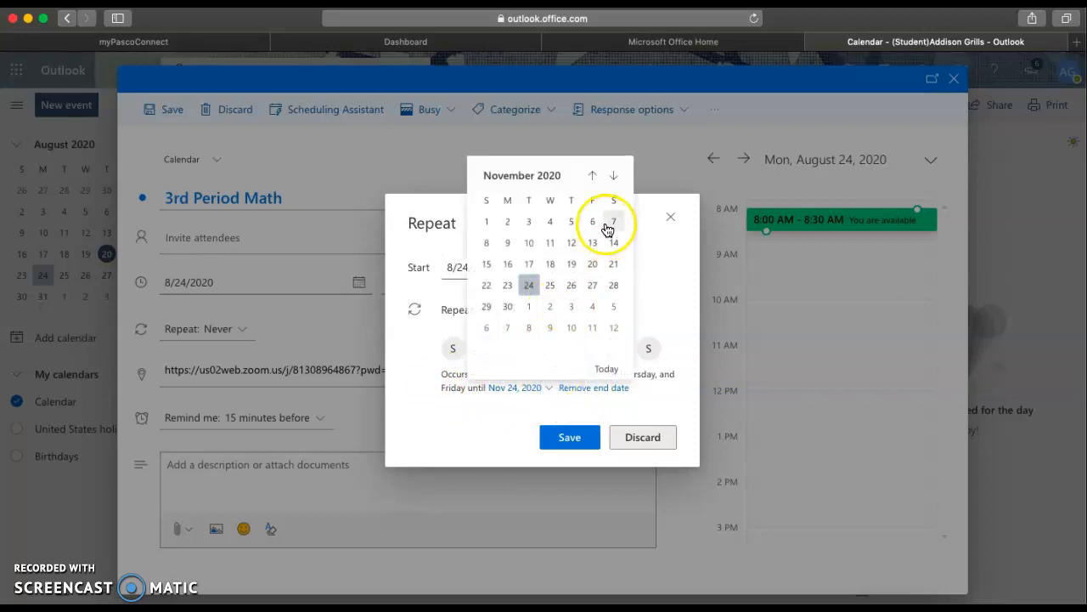
left_click(613, 175)
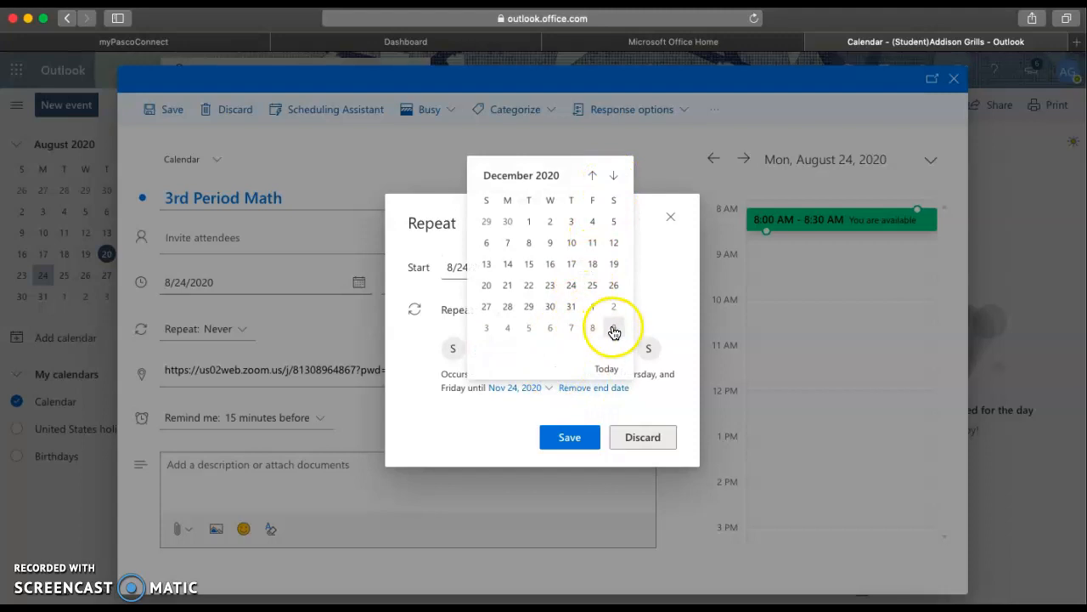
left_click(592, 264)
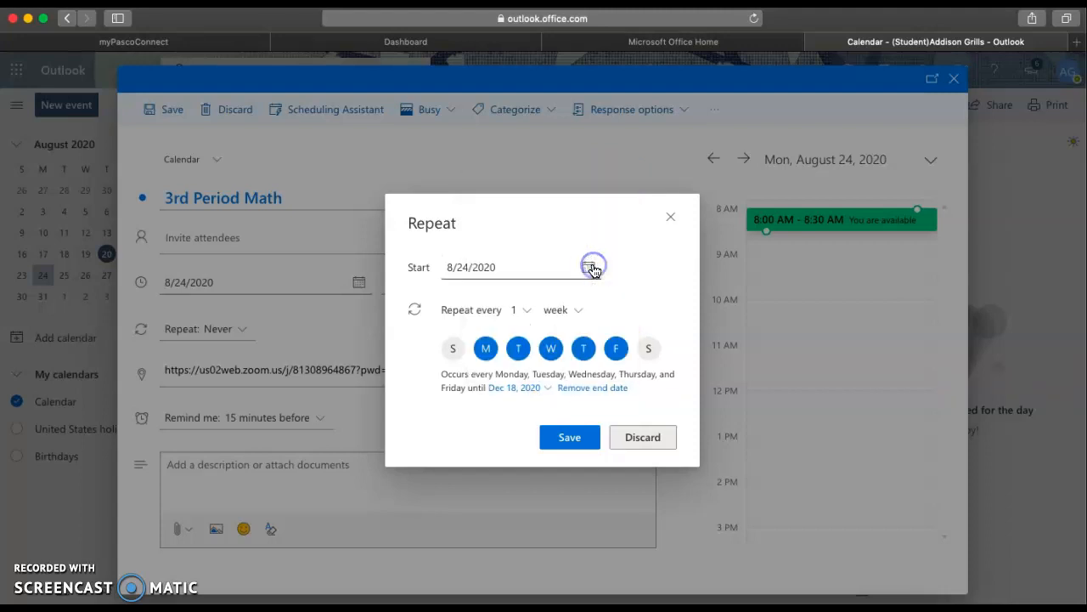
left_click(583, 443)
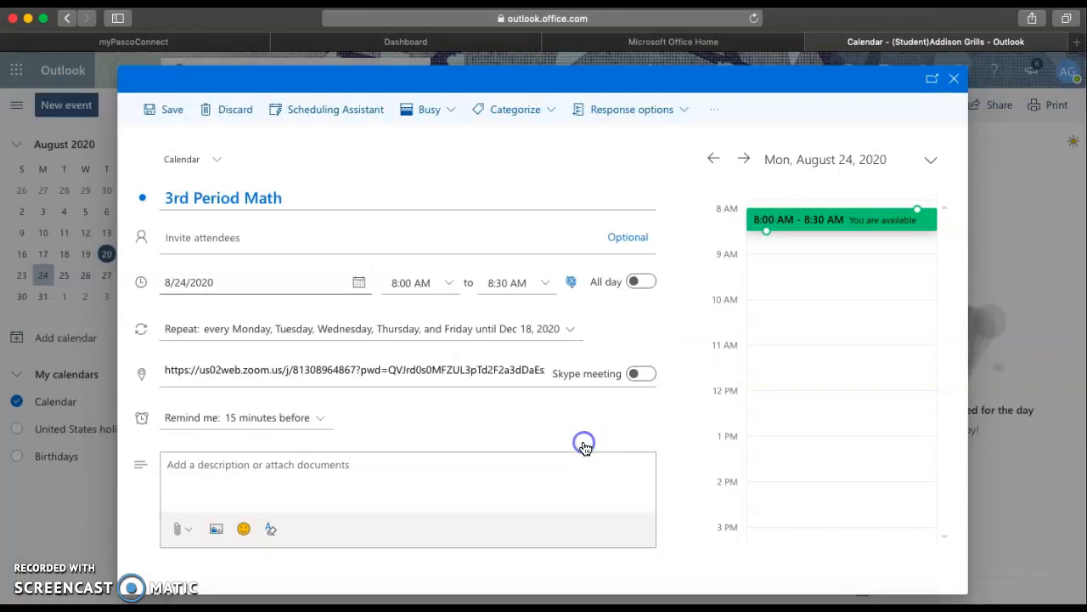
left_click(27, 571)
left_click_drag(936, 280, 665, 60)
Step: Read period 3's 10:16–11:06 times in the bell schedule, then minimize it
scroll(640, 420, "down", 2)
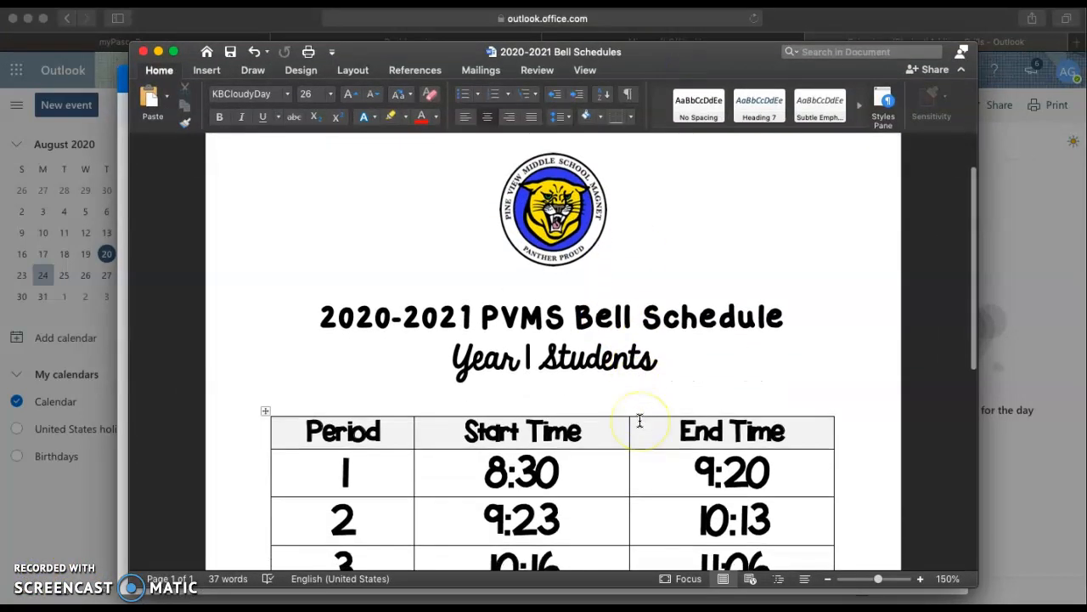
scroll(640, 420, "down", 5)
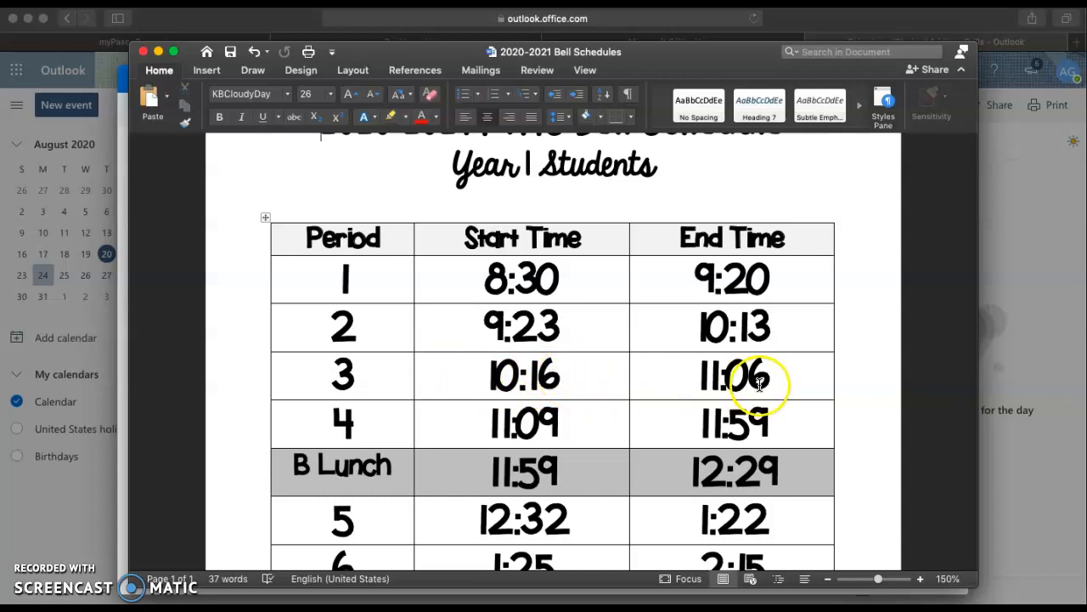
left_click(159, 53)
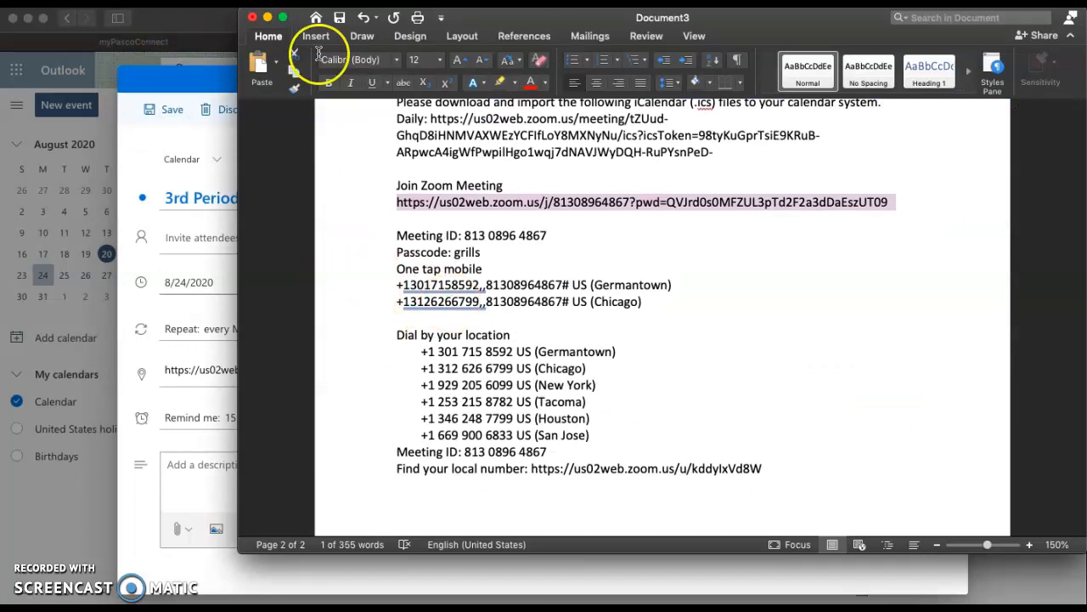
Step: Change the 3rd Period Math event to start 10:16 AM, end 11:06 AM, remind 5 minutes before
left_click(271, 18)
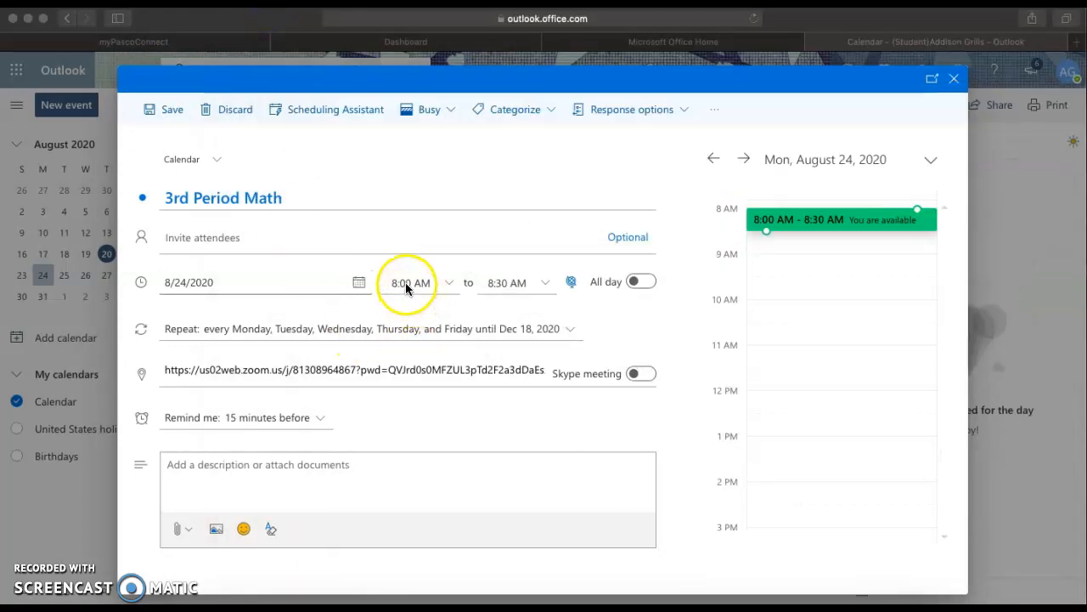
left_click(406, 284)
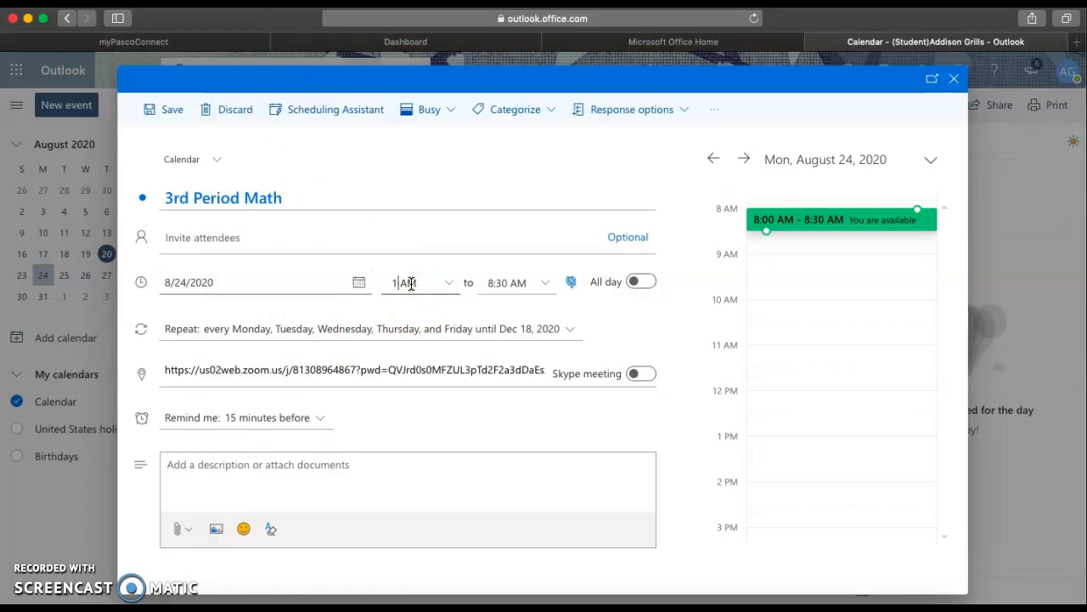
left_click(506, 283)
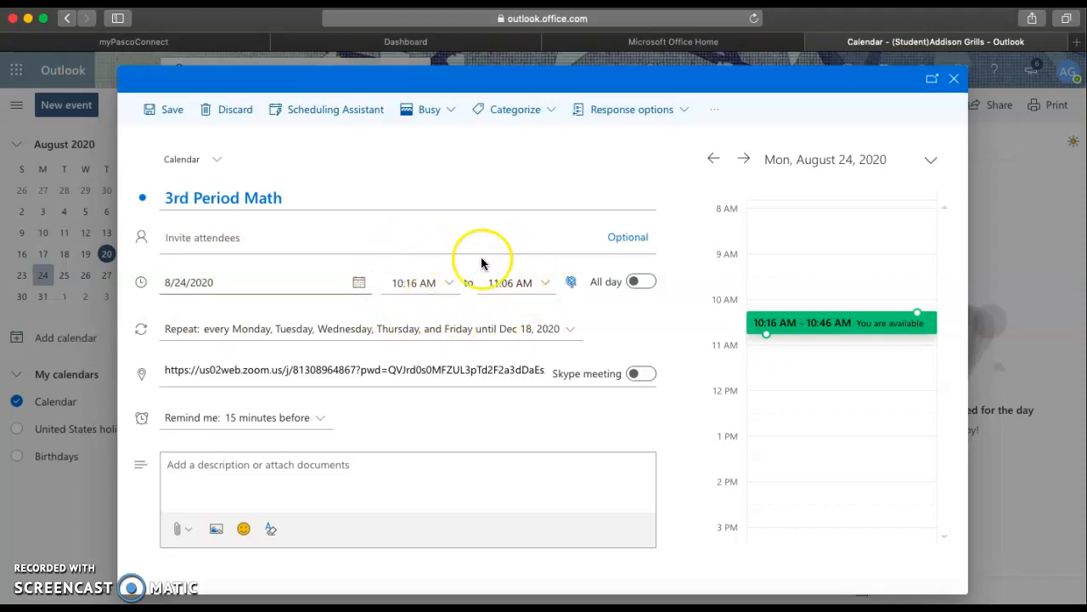
left_click(517, 282)
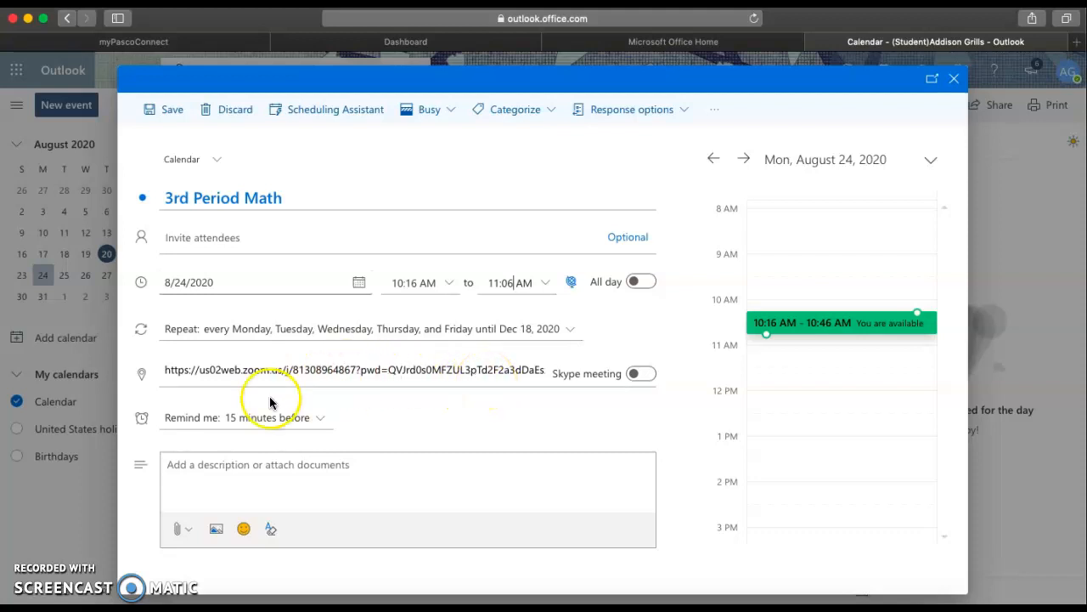
left_click(315, 422)
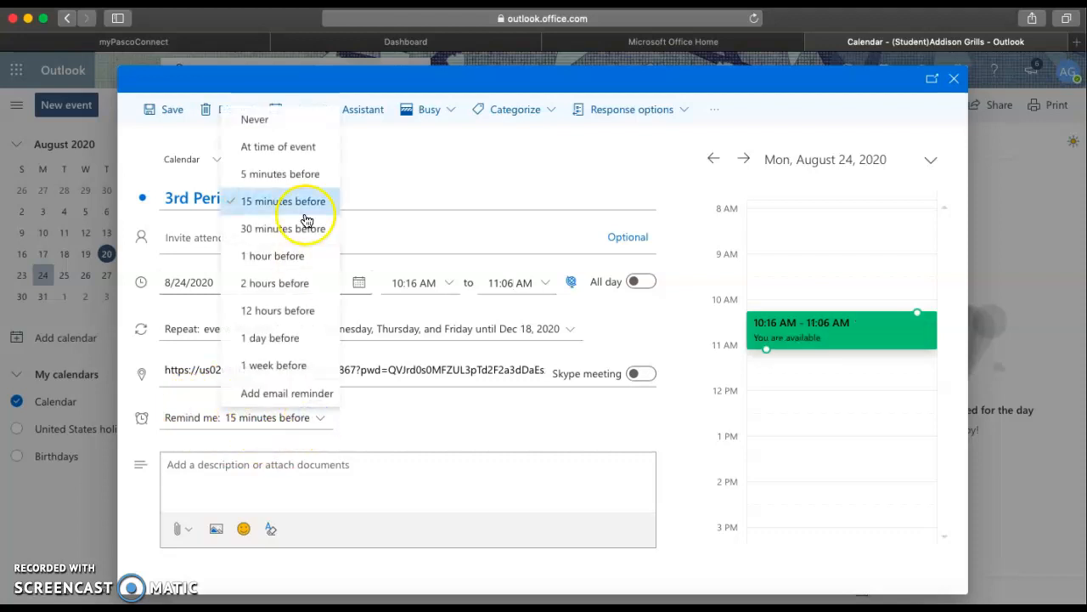
left_click(295, 177)
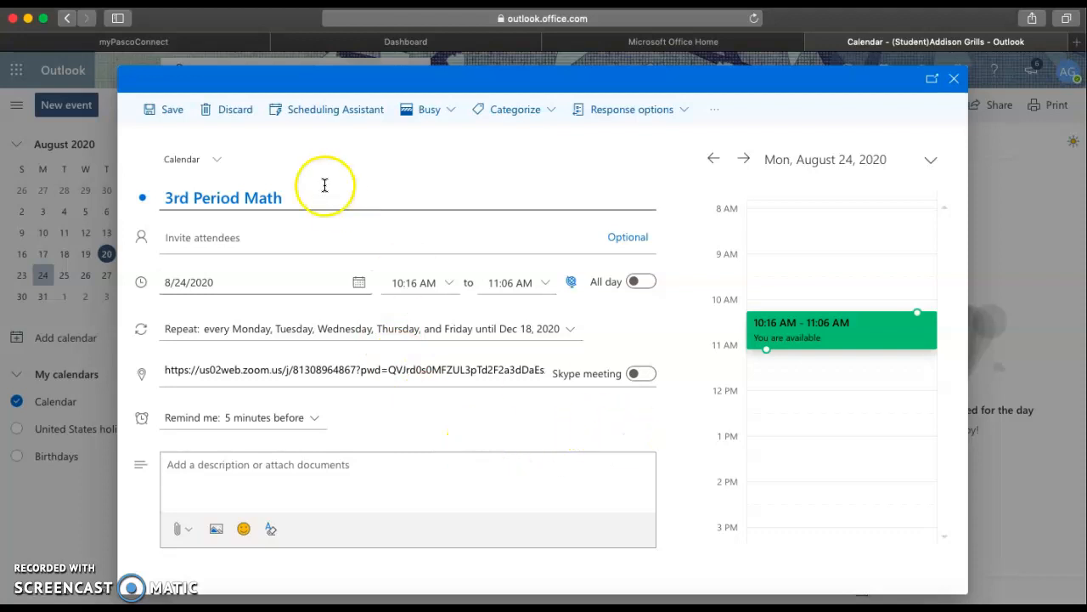
Step: Save the weekday 3rd Period Math event, then test its Zoom link from the event card
left_click(170, 115)
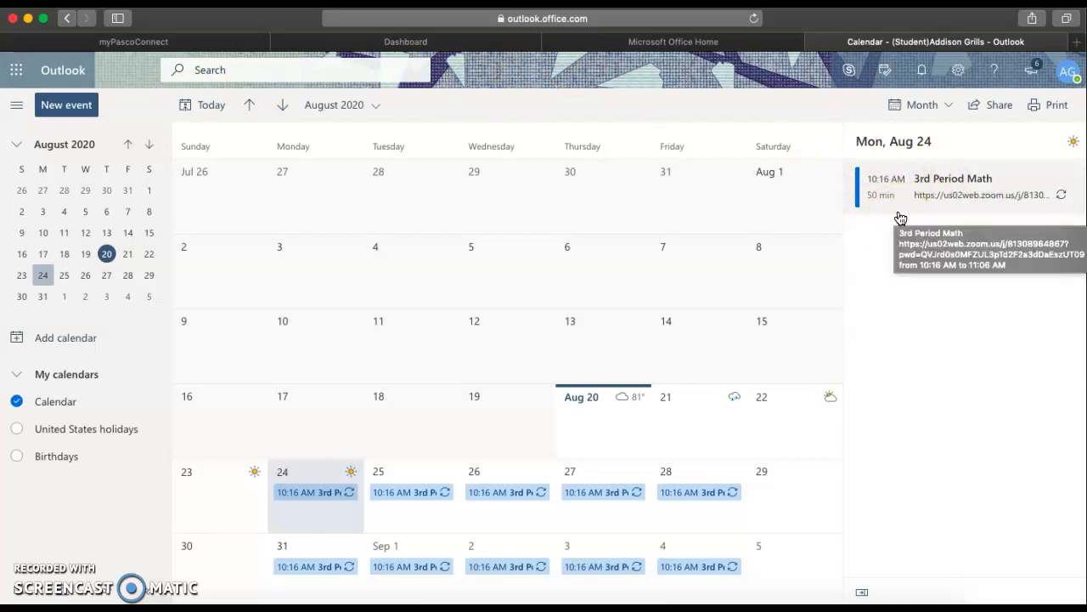
left_click(913, 201)
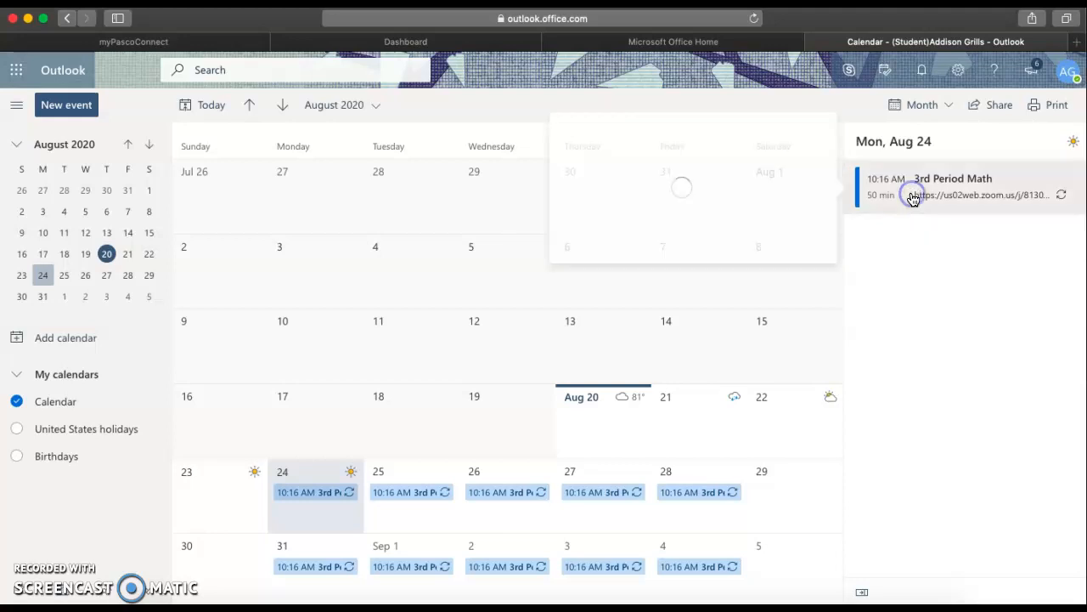
left_click(760, 213)
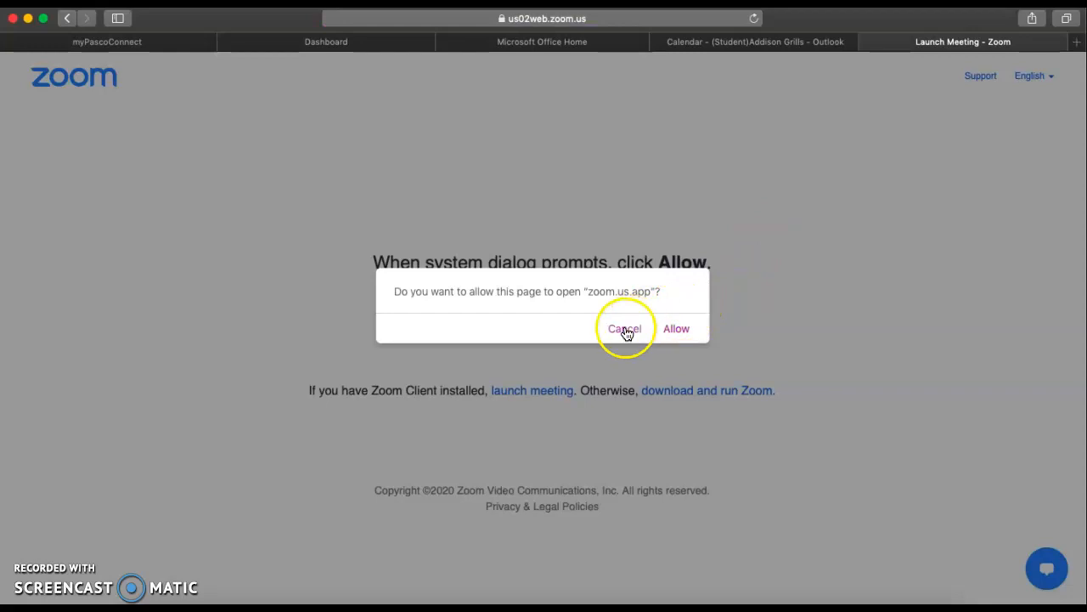
left_click(625, 329)
left_click(731, 43)
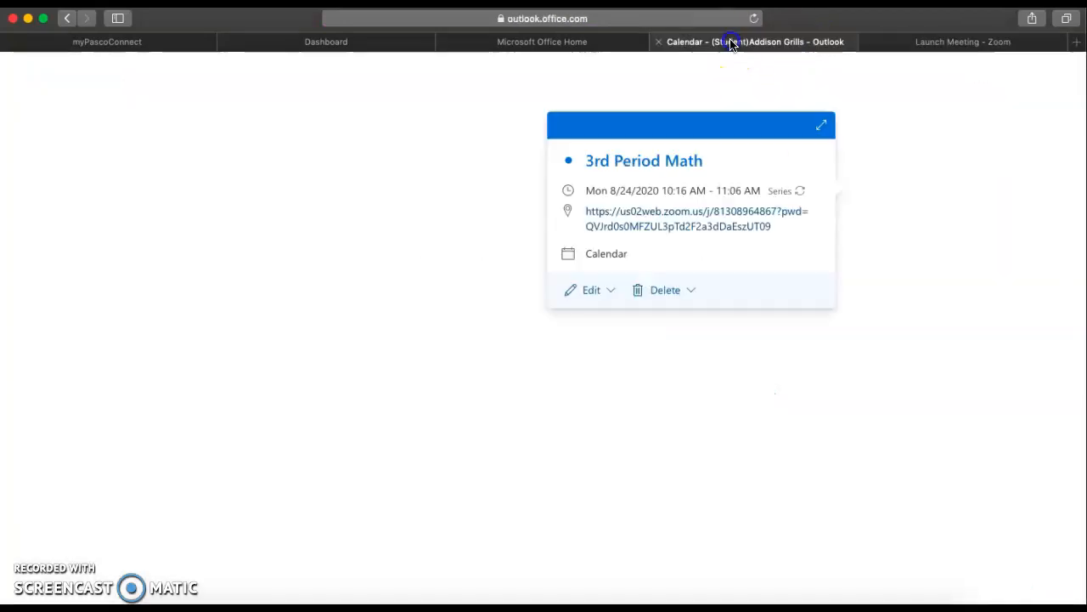